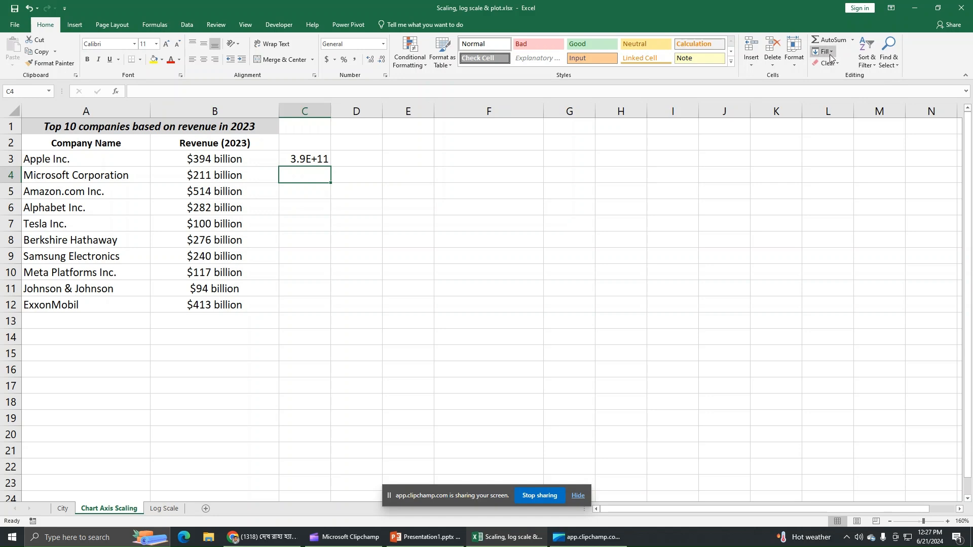
# Look over the Home > Fill options for column C and close them without choosing one
pyautogui.click(832, 52)
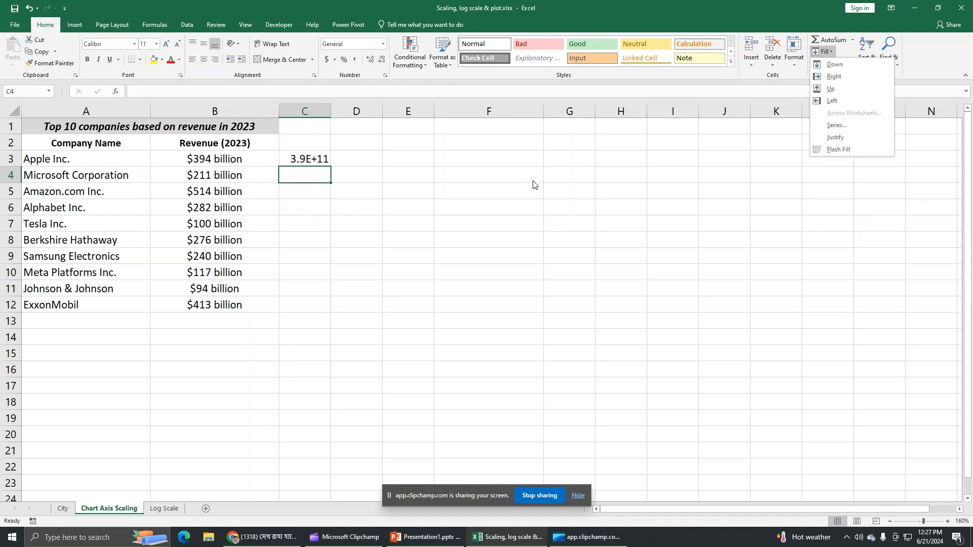
pyautogui.click(307, 174)
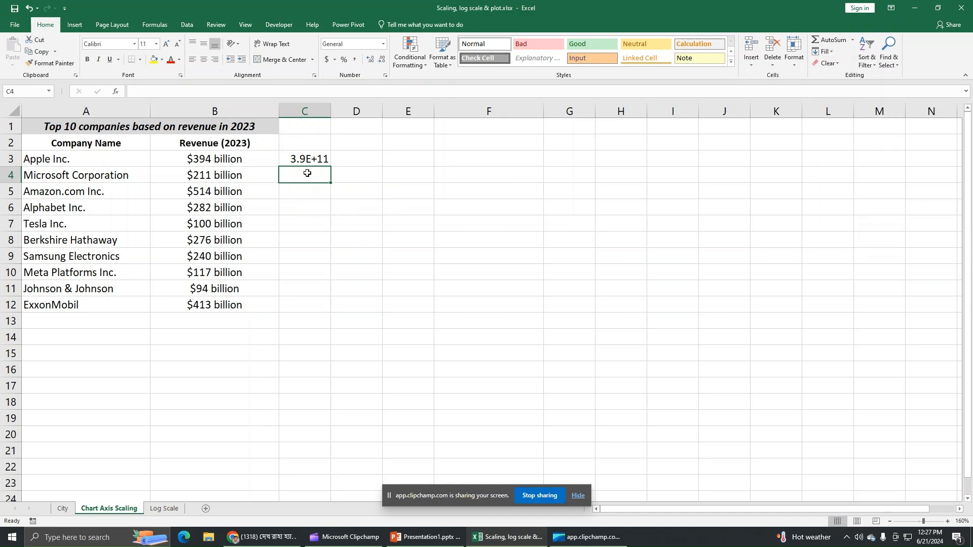
# Enter 2.11E+11 in C4, accept Flash Fill for C5:C12, and check the first filled values
pyautogui.write('2.11E+11')
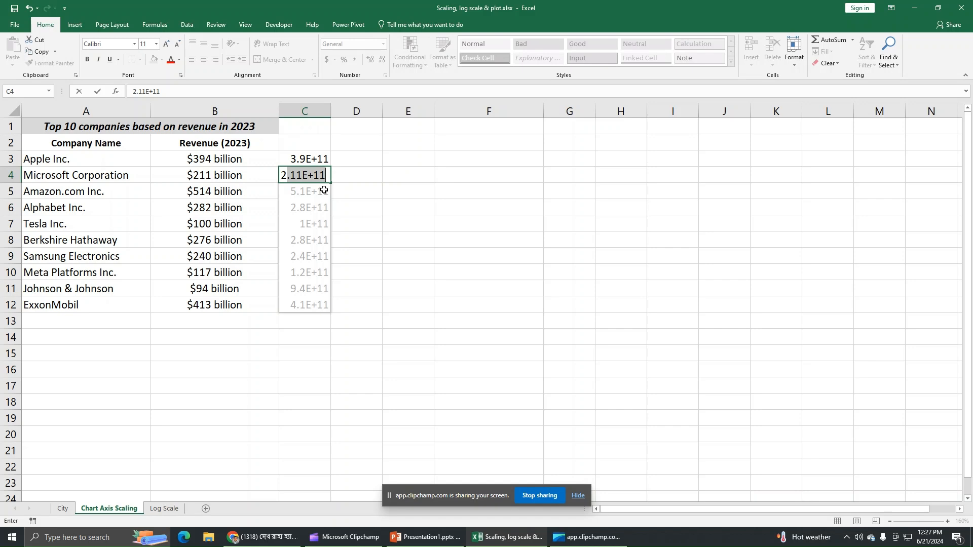
pyautogui.press('Return')
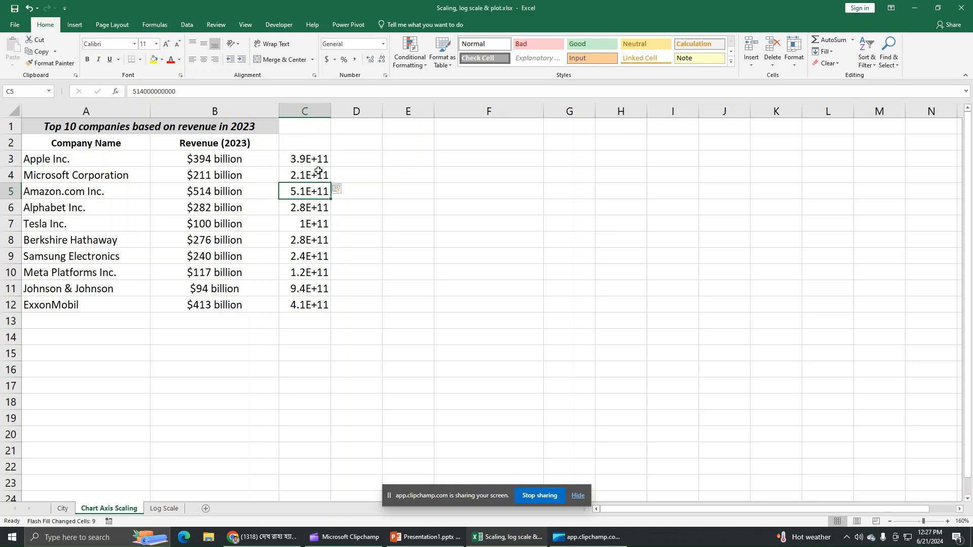
pyautogui.click(315, 160)
pyautogui.click(319, 175)
pyautogui.click(319, 192)
pyautogui.click(317, 208)
# Verify the numeric revenues down column C, then select C3:C12
pyautogui.click(313, 223)
pyautogui.click(316, 243)
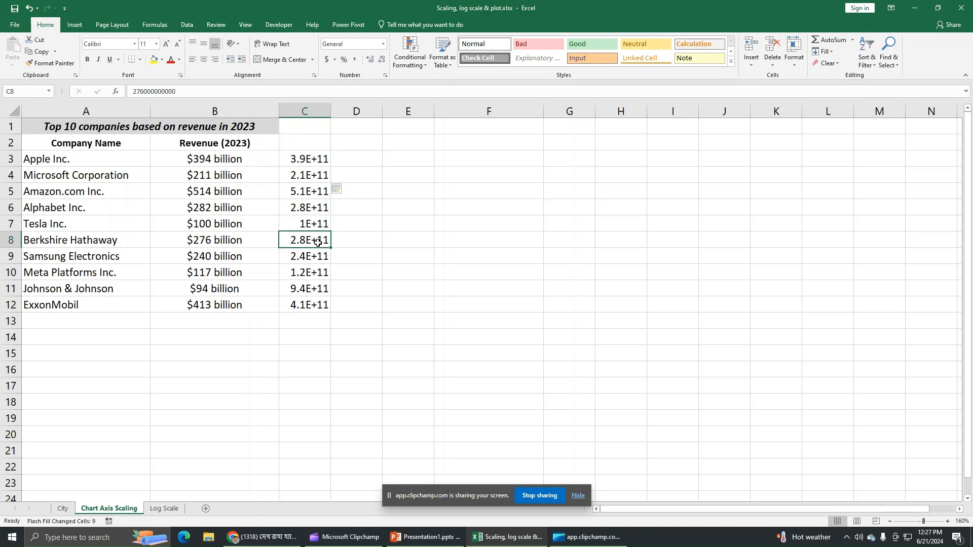
pyautogui.click(312, 258)
pyautogui.click(311, 275)
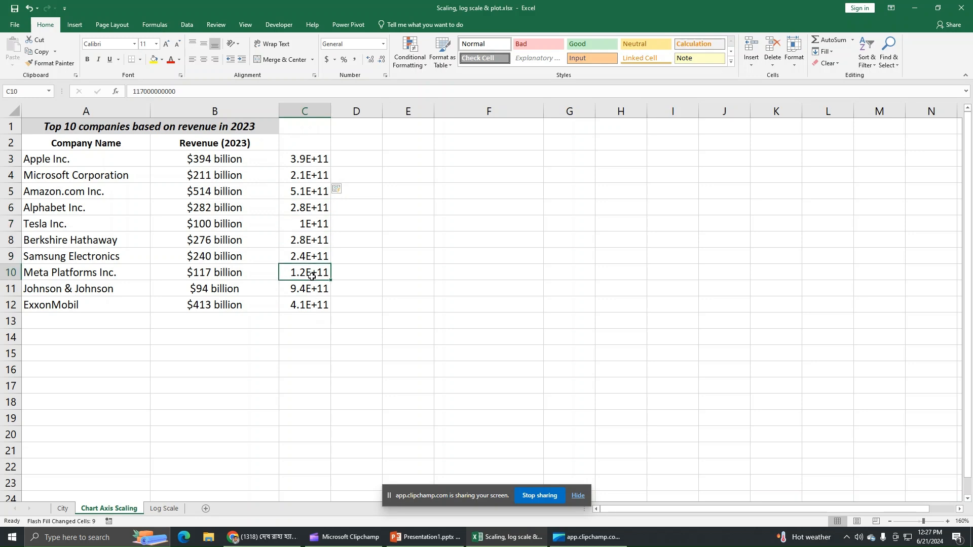
pyautogui.click(313, 191)
pyautogui.click(314, 174)
pyautogui.click(308, 157)
pyautogui.click(315, 196)
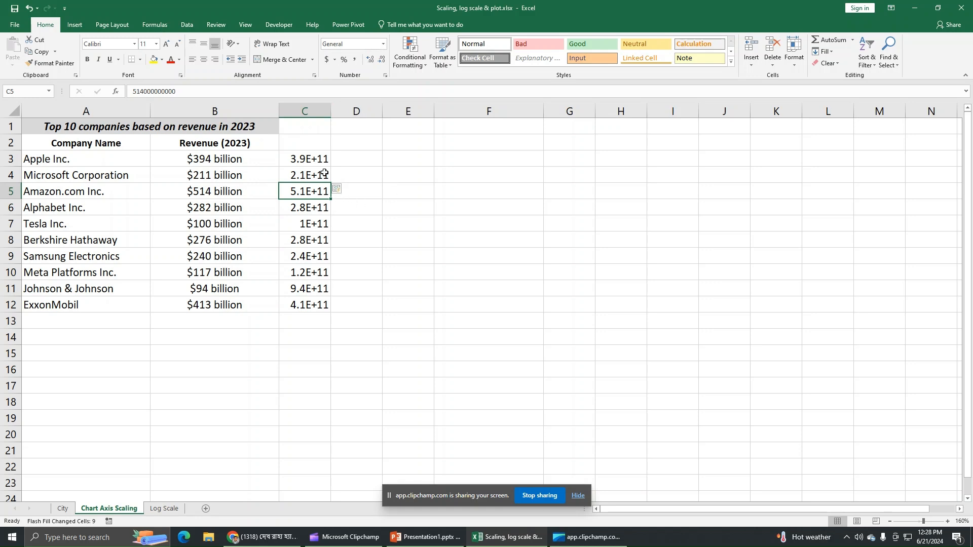
pyautogui.moveTo(320, 158); pyautogui.dragTo(311, 306)
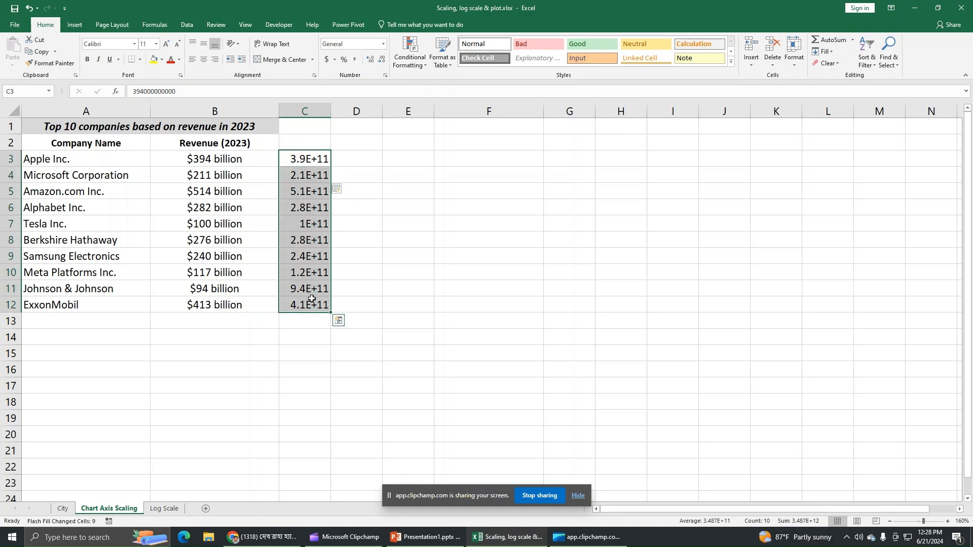
# Apply Currency format to C3:C12 so Apple shows $394,000,000,000.00
pyautogui.click(383, 45)
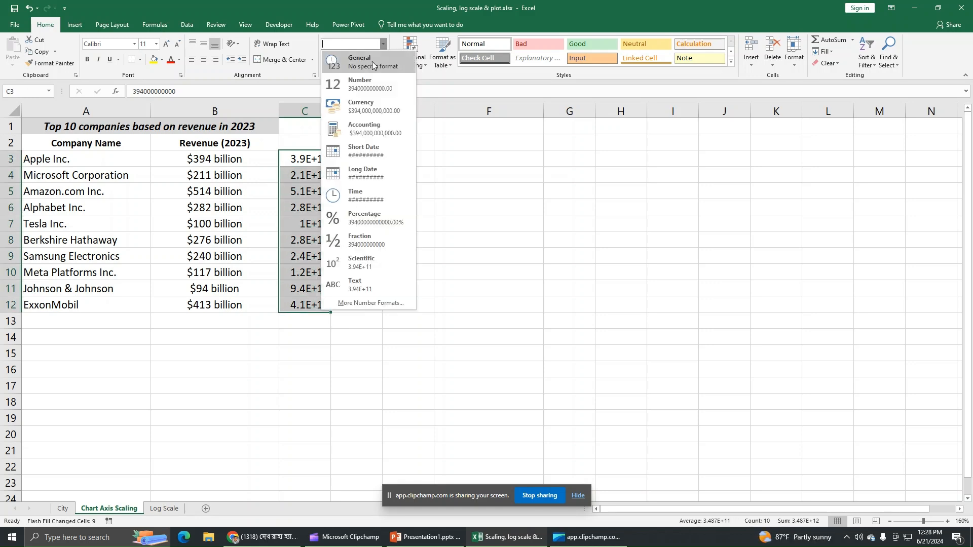
pyautogui.click(368, 107)
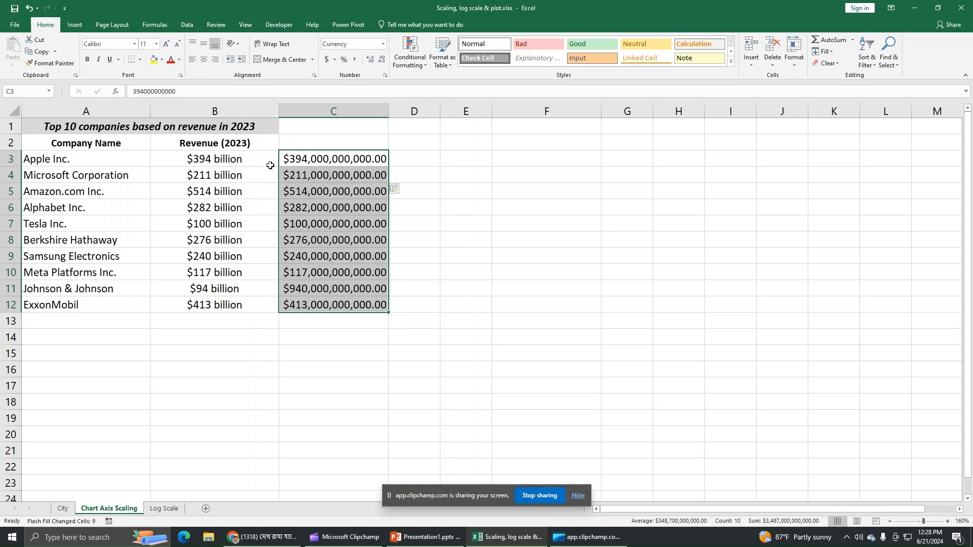
pyautogui.moveTo(256, 159); pyautogui.dragTo(239, 304)
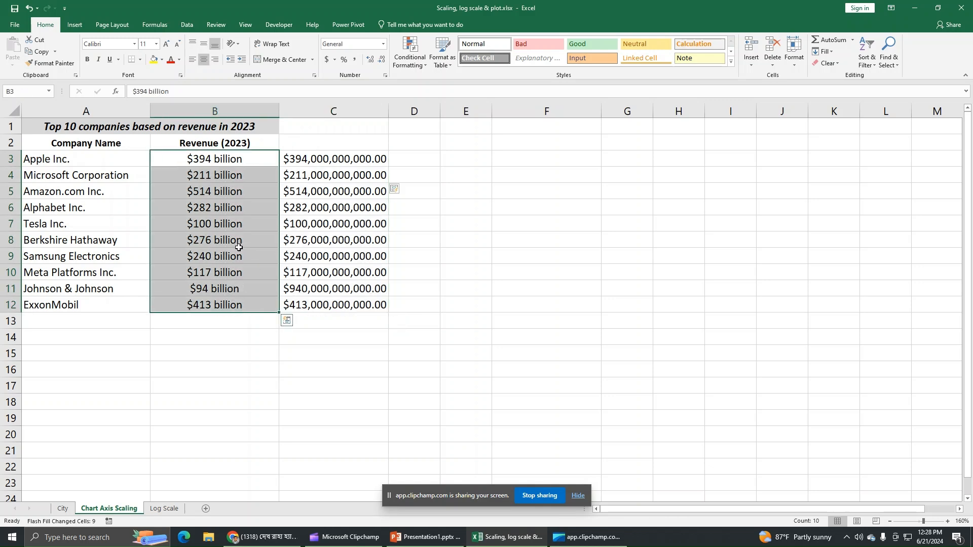
# Delete the old text revenues from B3:B12
pyautogui.click(829, 65)
pyautogui.click(830, 77)
pyautogui.press('Delete')
pyautogui.click(514, 273)
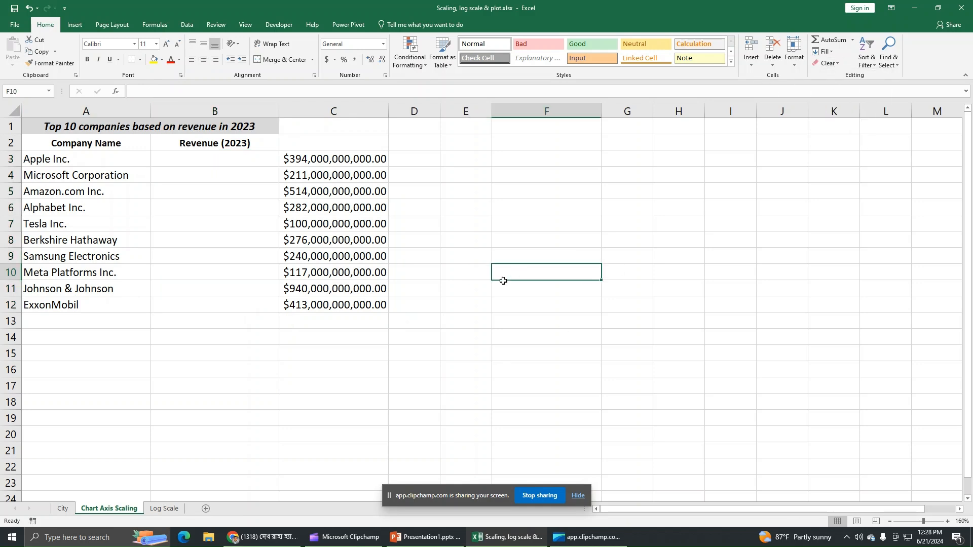
# Cut the currency revenues from C3:C12 and paste them into B3 under Revenue (2023)
pyautogui.moveTo(339, 165); pyautogui.dragTo(378, 306)
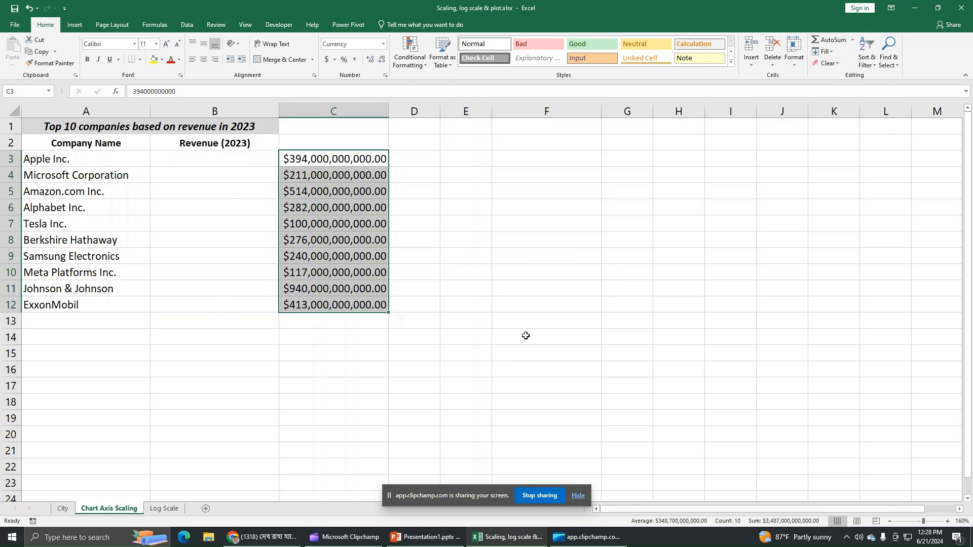
pyautogui.rightClick(293, 226)
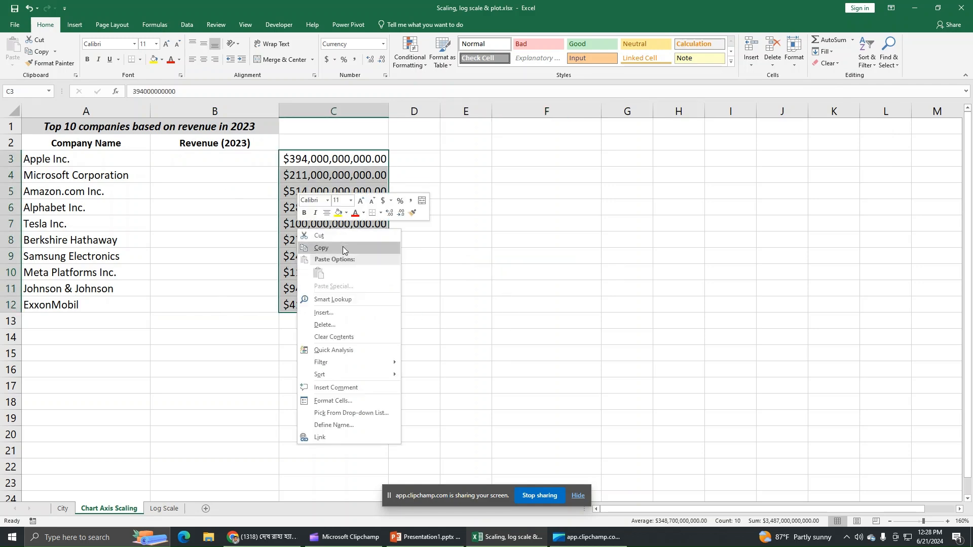
pyautogui.click(342, 245)
pyautogui.rightClick(352, 217)
pyautogui.click(374, 225)
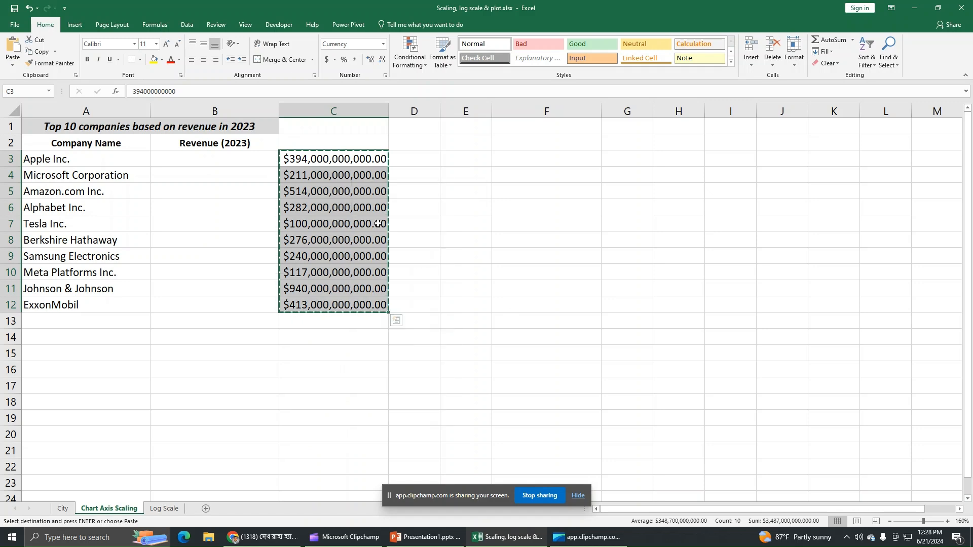
pyautogui.rightClick(213, 160)
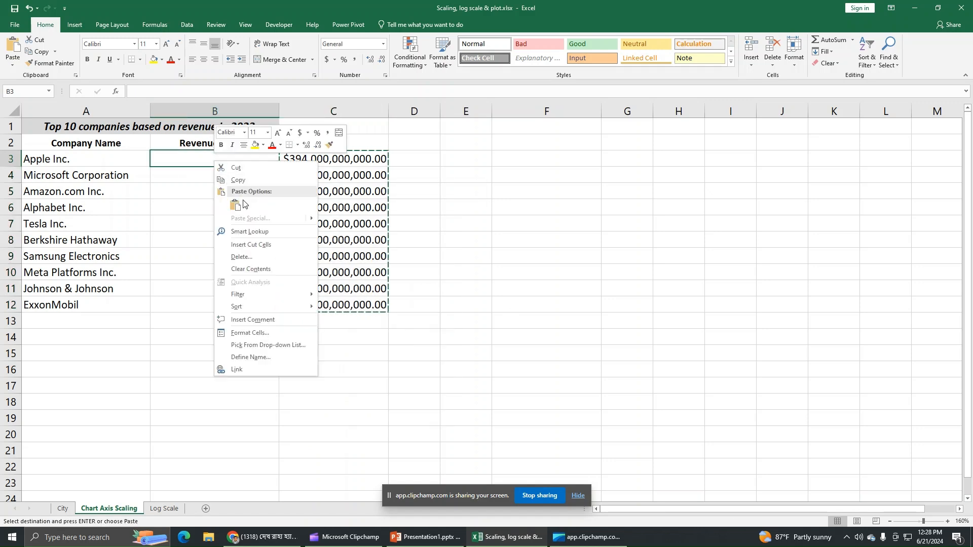
pyautogui.click(240, 202)
pyautogui.click(306, 266)
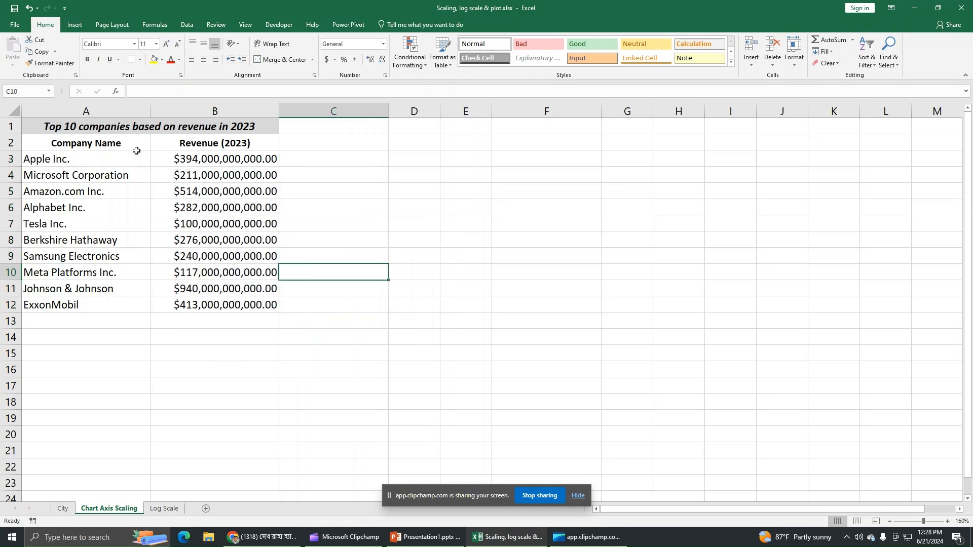
# Insert a clustered column chart of the company names and 2023 revenues, then start enlarging it
pyautogui.moveTo(135, 145); pyautogui.dragTo(177, 303)
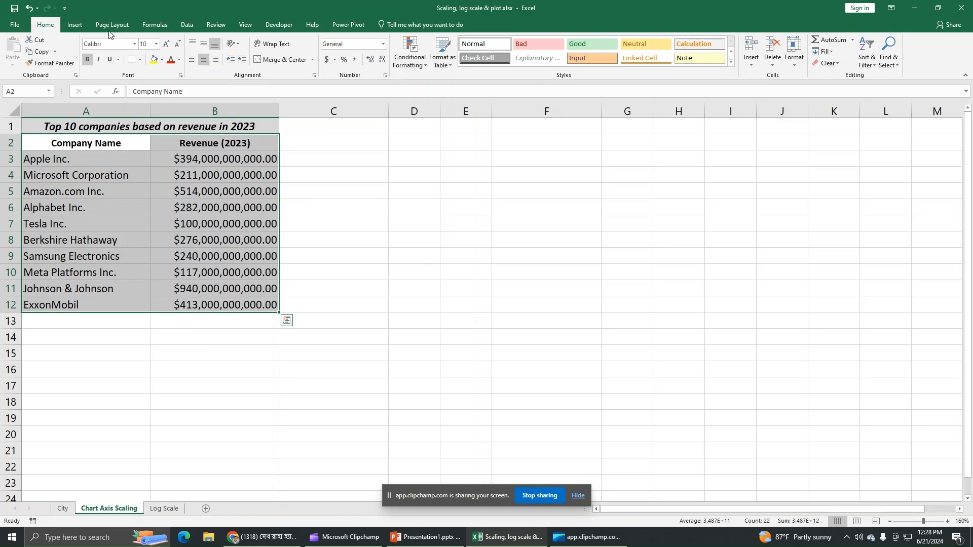
pyautogui.click(75, 25)
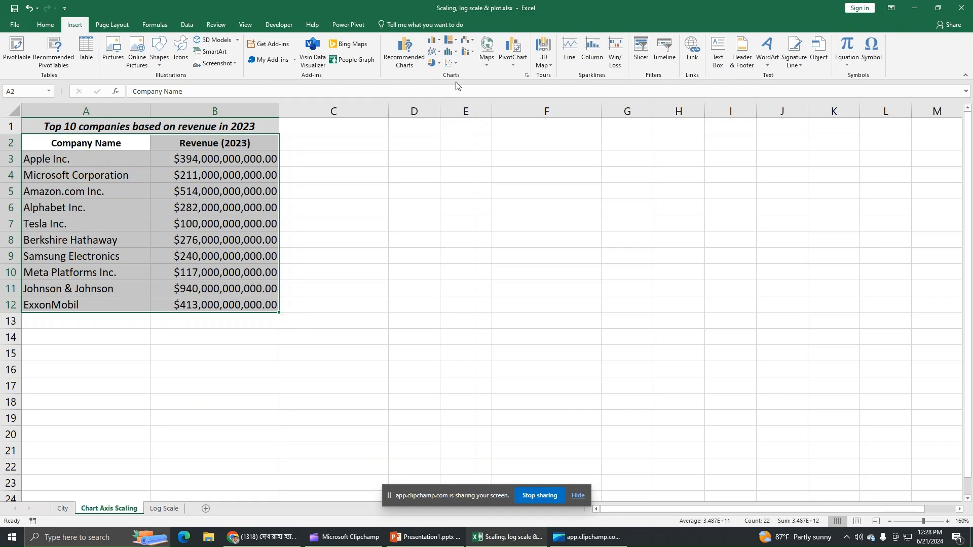
pyautogui.click(455, 52)
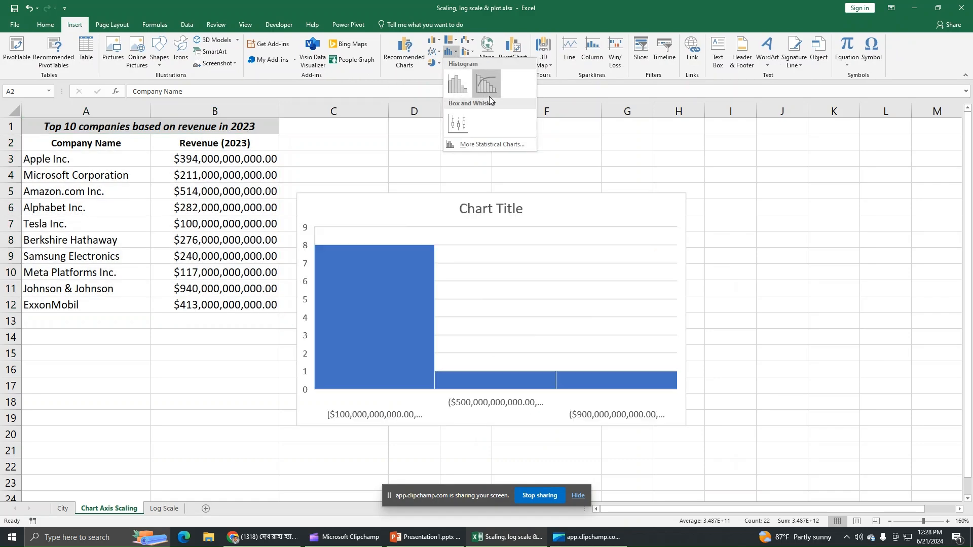
pyautogui.click(467, 145)
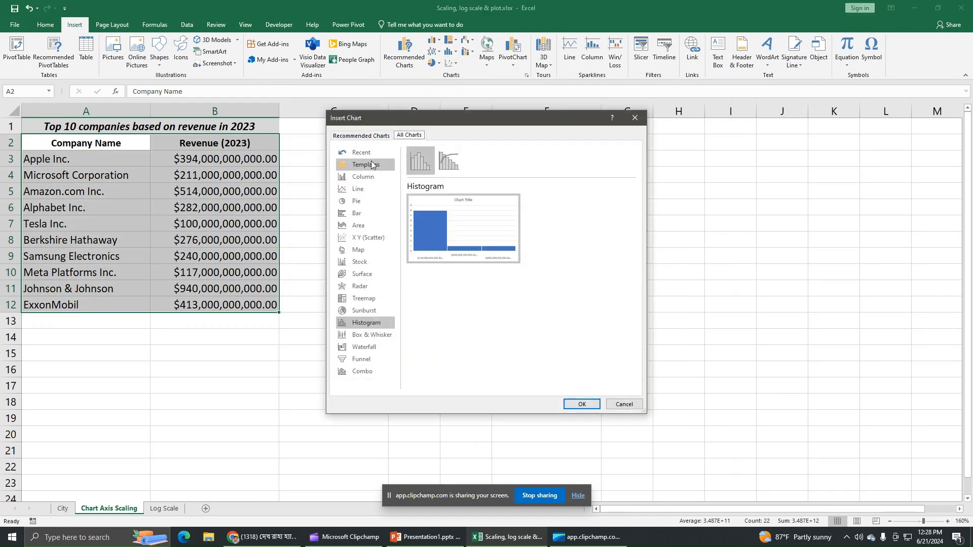
pyautogui.click(368, 179)
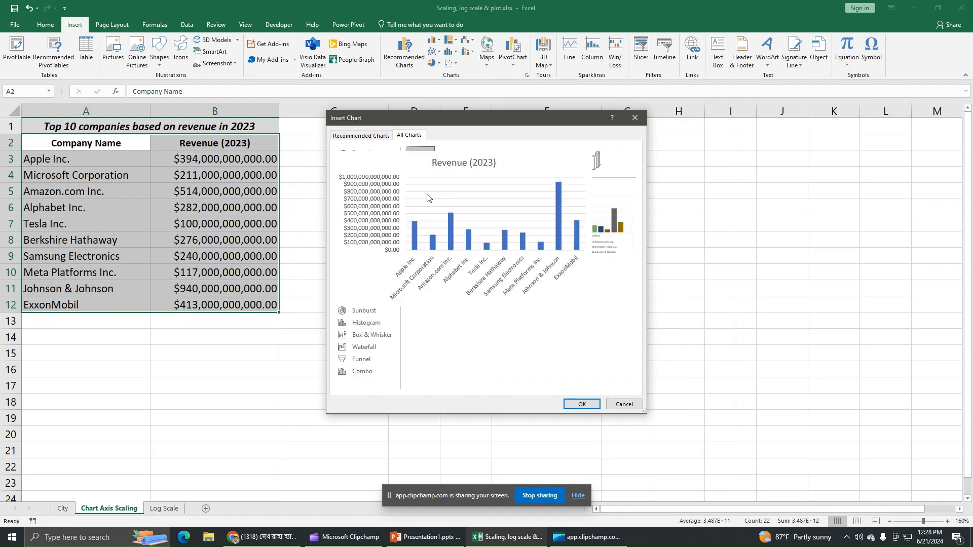
pyautogui.click(582, 404)
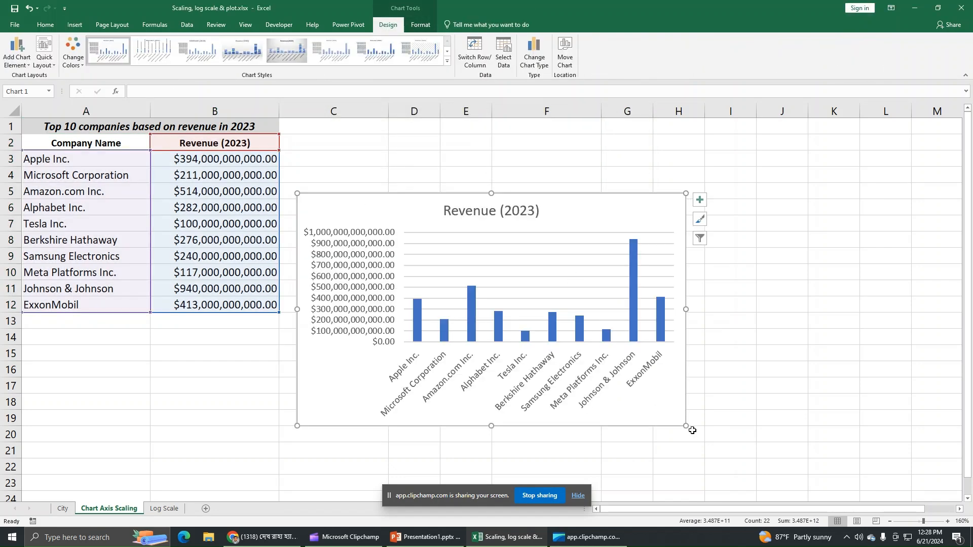
pyautogui.moveTo(685, 427); pyautogui.dragTo(740, 460)
# Move the chart up beside the table and bring up Format Chart Area
pyautogui.moveTo(597, 223); pyautogui.dragTo(605, 173)
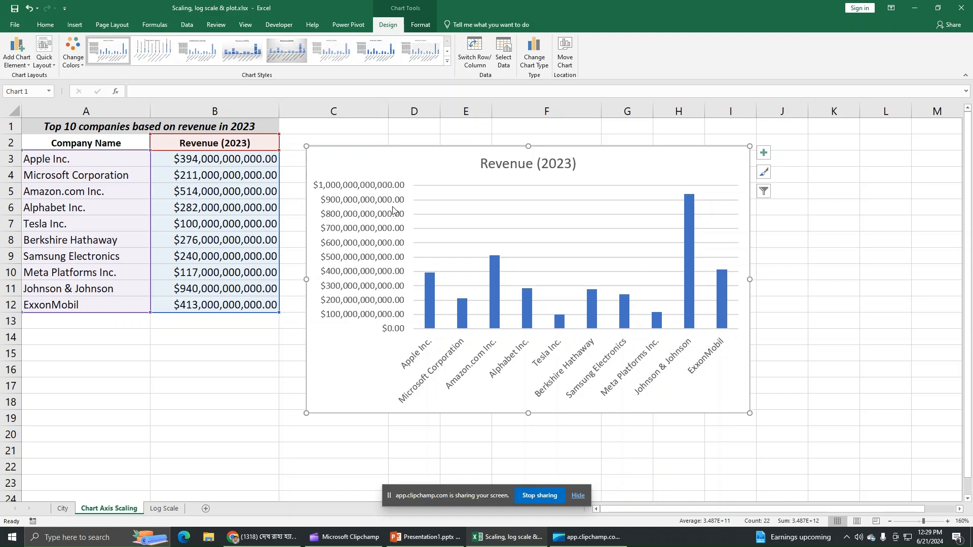
pyautogui.doubleClick(637, 161)
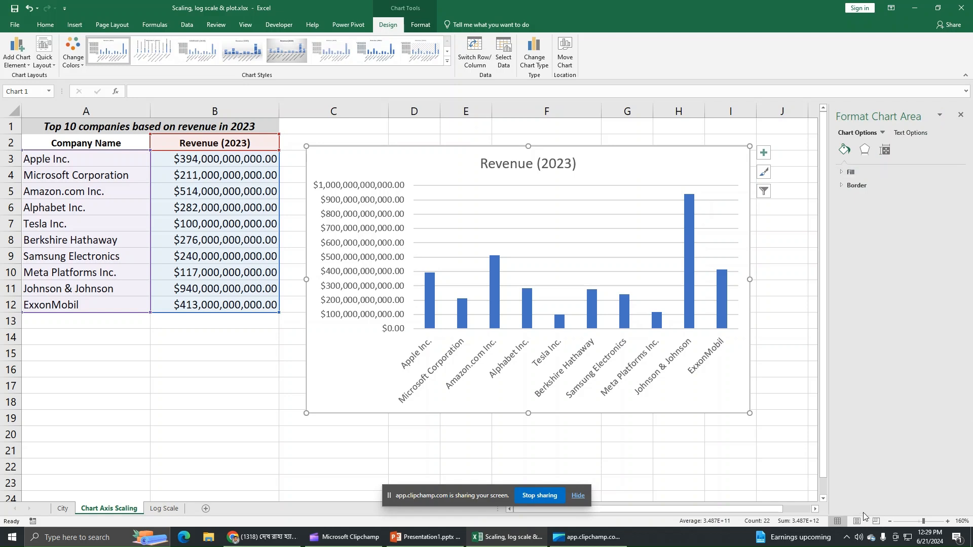
# Set the vertical axis display units to Billions, giving a $0.00 to $1,000.00 scale
pyautogui.click(883, 133)
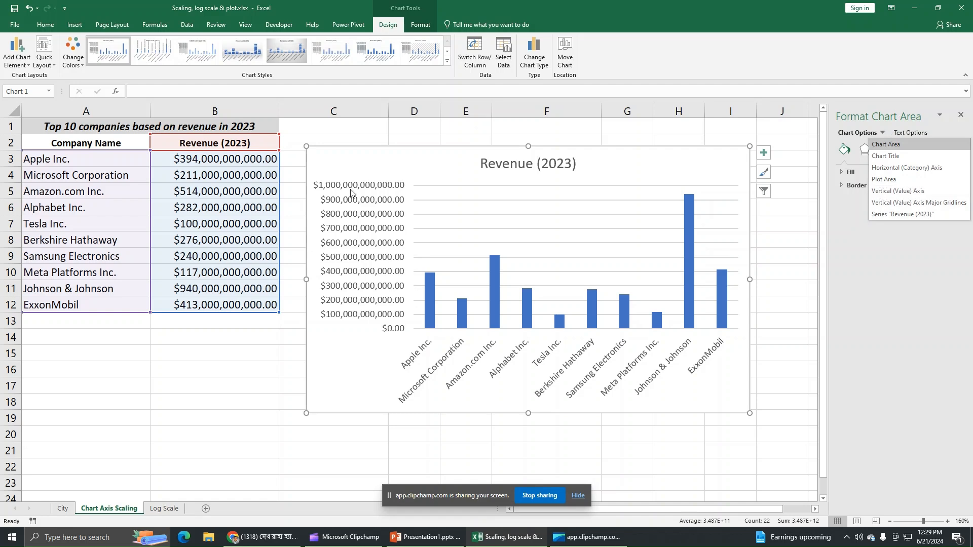
pyautogui.click(906, 191)
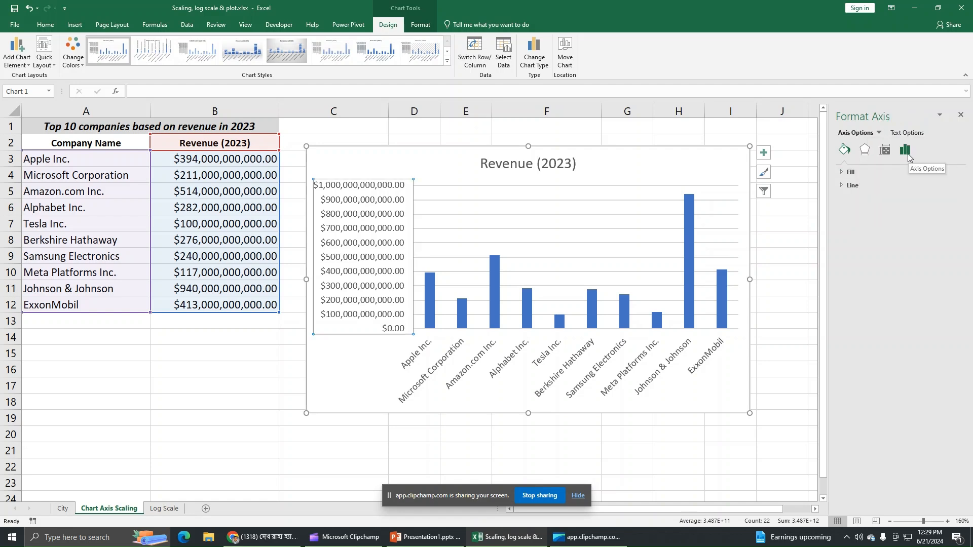
pyautogui.click(906, 150)
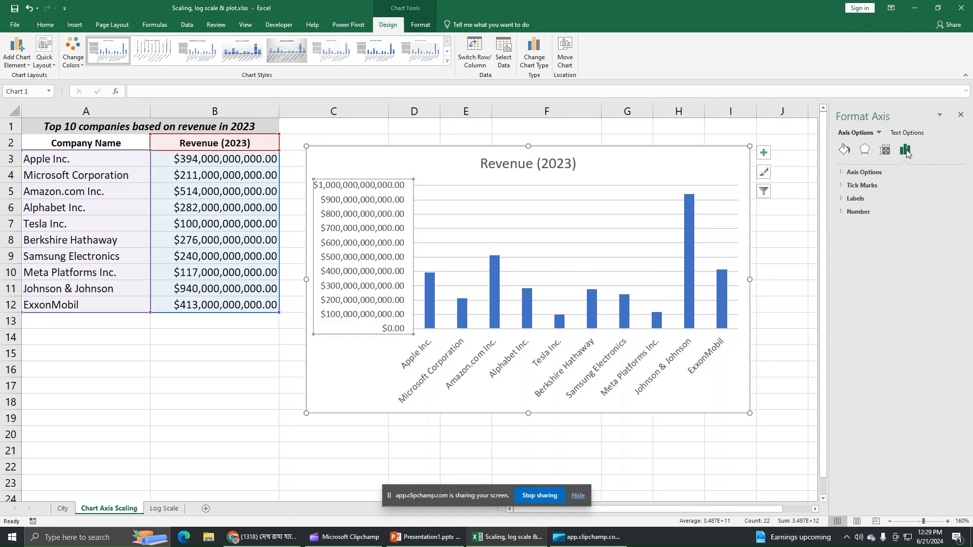
pyautogui.click(859, 171)
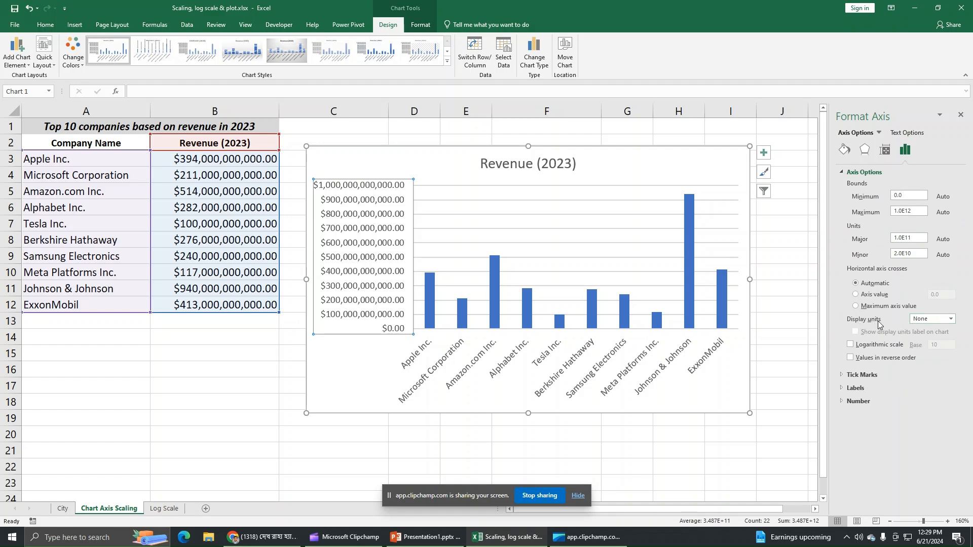
pyautogui.click(950, 320)
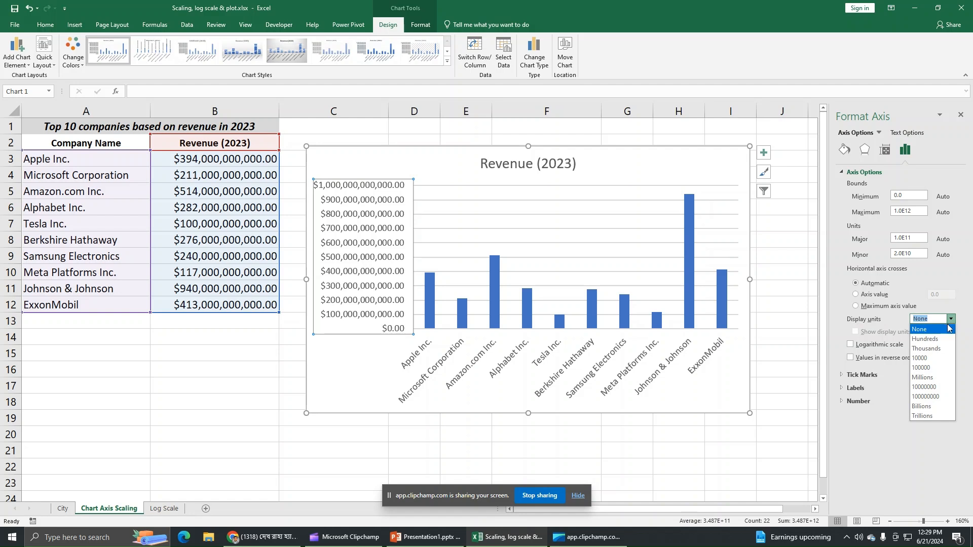
pyautogui.click(935, 406)
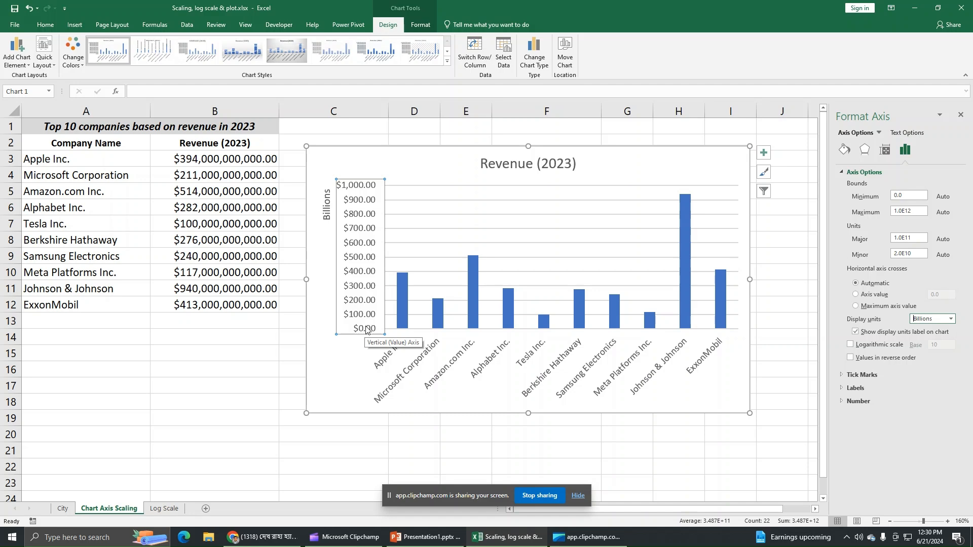
pyautogui.click(694, 164)
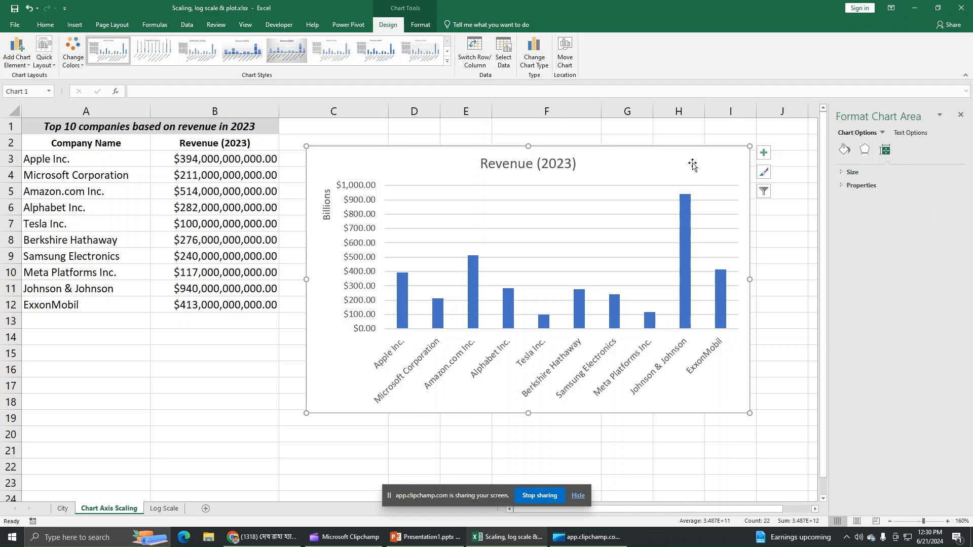
pyautogui.click(960, 116)
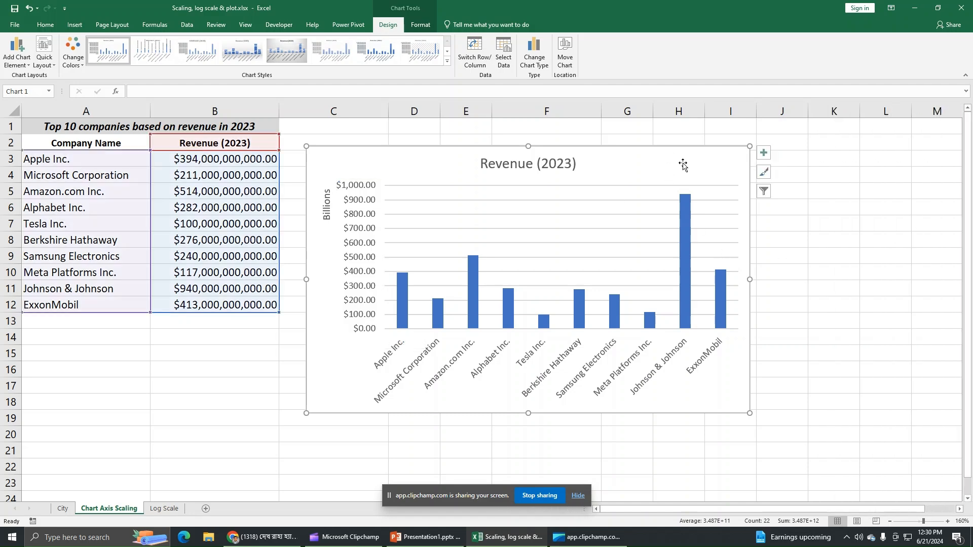
# Nudge and slightly enlarge the chart, then add Data Labels and Axis Titles
pyautogui.moveTo(683, 164); pyautogui.dragTo(705, 165)
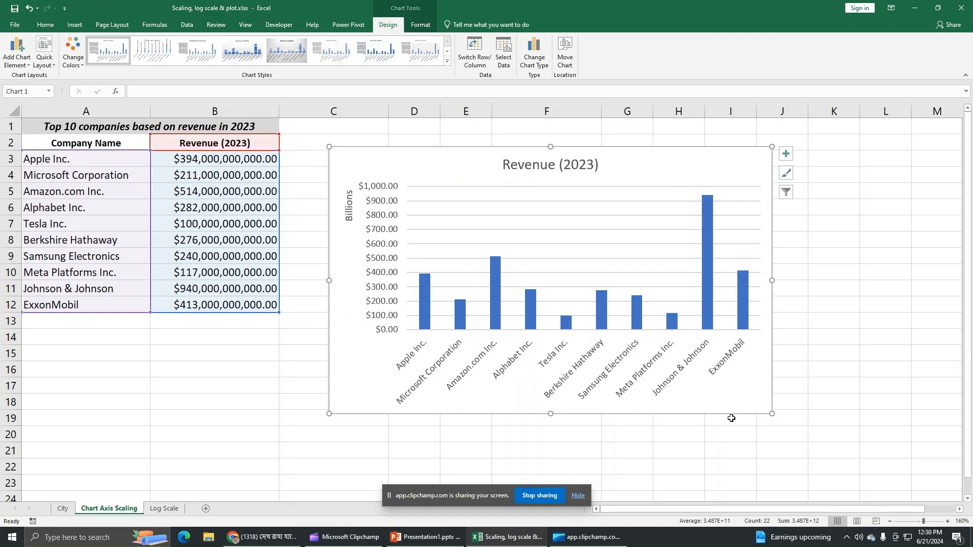
pyautogui.moveTo(771, 414); pyautogui.dragTo(788, 437)
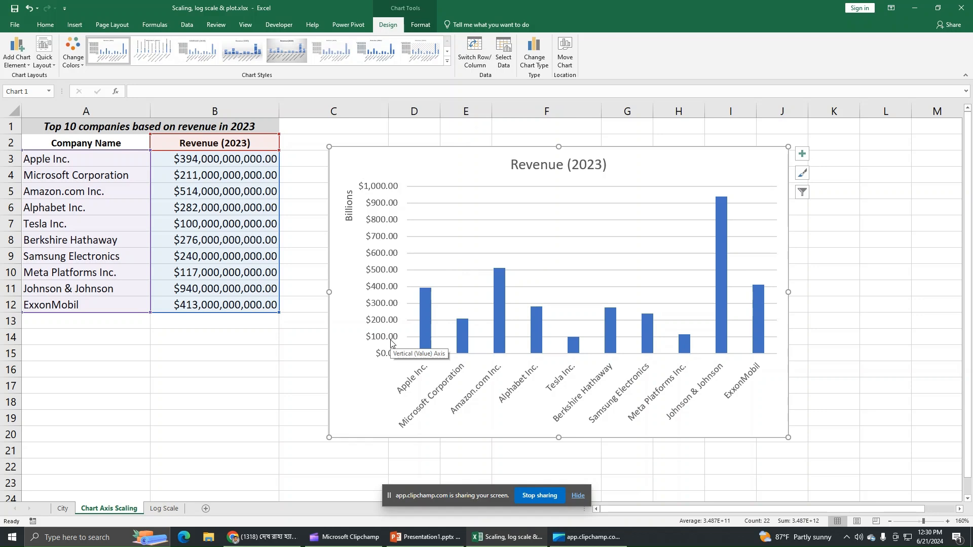
pyautogui.click(801, 154)
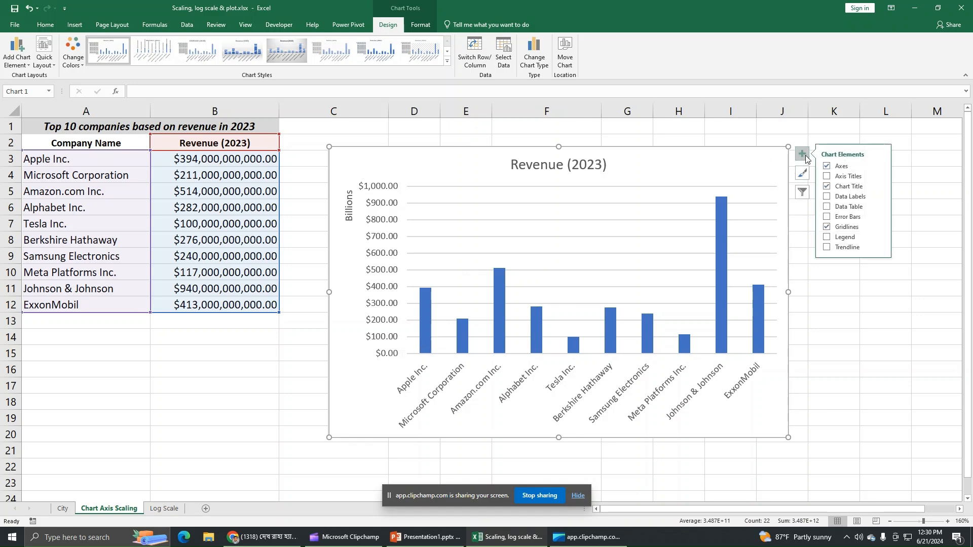
pyautogui.click(828, 198)
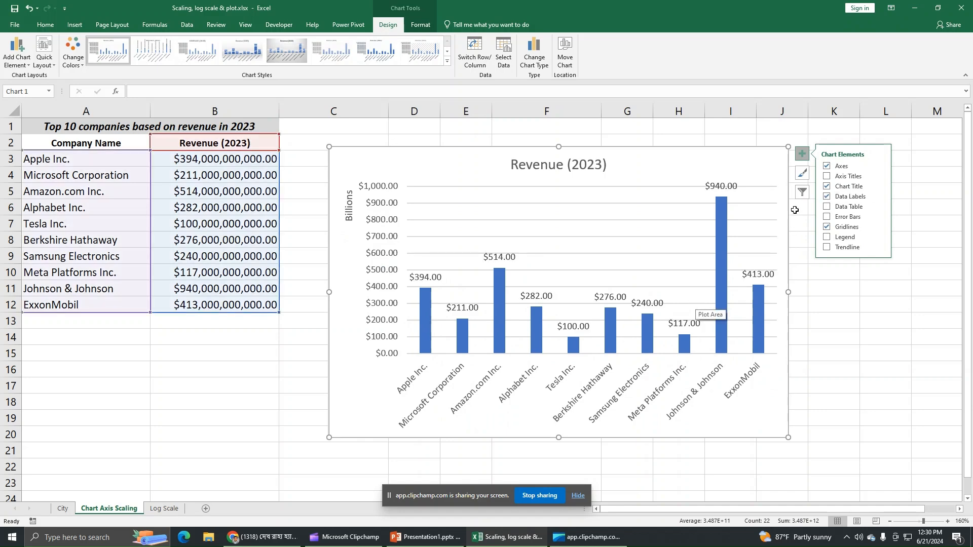
pyautogui.click(826, 176)
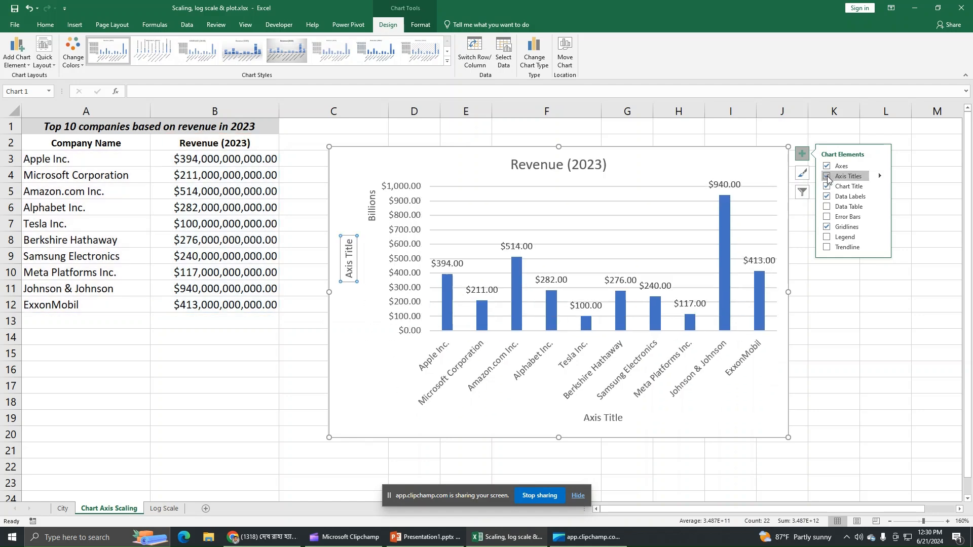
# Title the vertical axis 'Revenues'
pyautogui.click(350, 250)
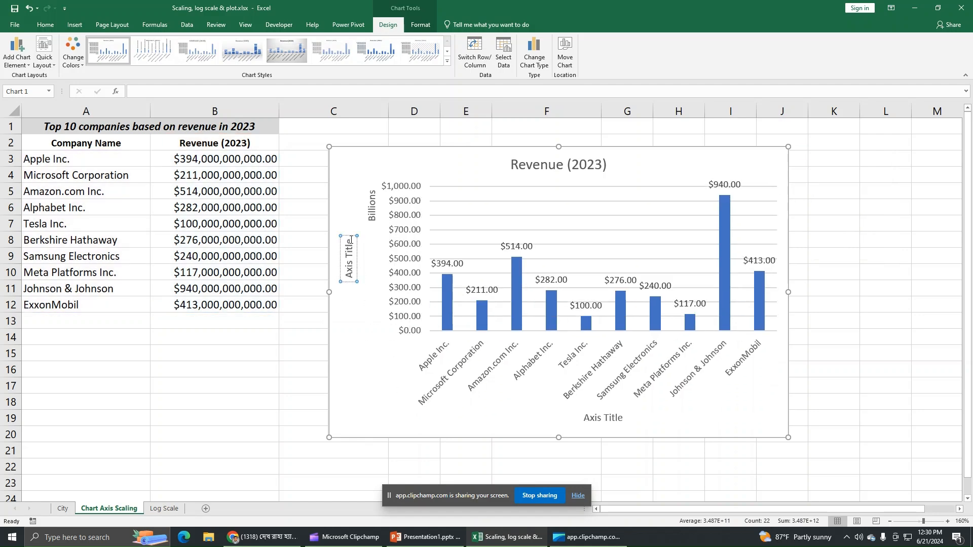
pyautogui.press('BackSpace')
pyautogui.press('BackSpace')
pyautogui.press('BackSpace')
pyautogui.press('BackSpace')
pyautogui.press('BackSpace')
pyautogui.press('BackSpace')
pyautogui.press('BackSpace')
pyautogui.press('BackSpace')
pyautogui.press('BackSpace')
pyautogui.press('BackSpace')
pyautogui.write('Revenues')
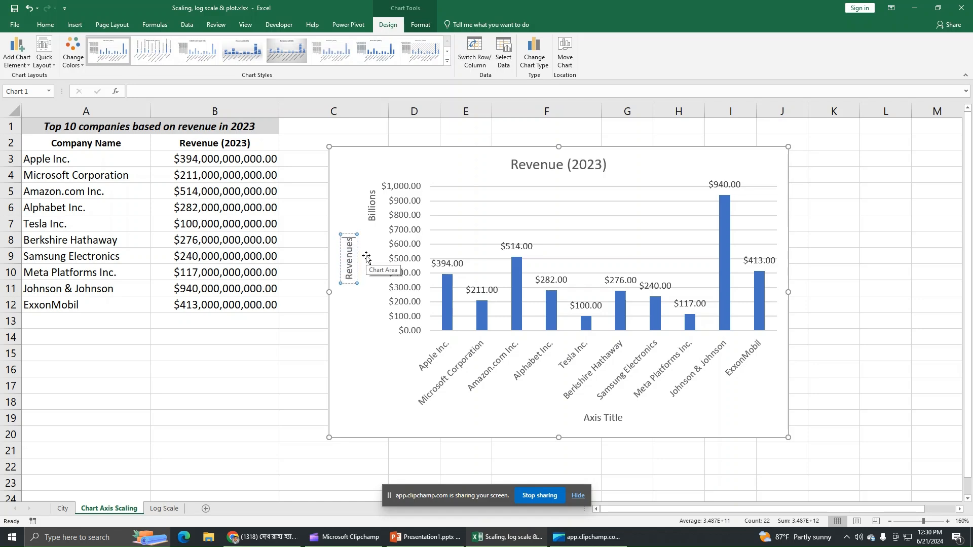
# Title the horizontal axis 'Top 10 Companies'
pyautogui.click(602, 422)
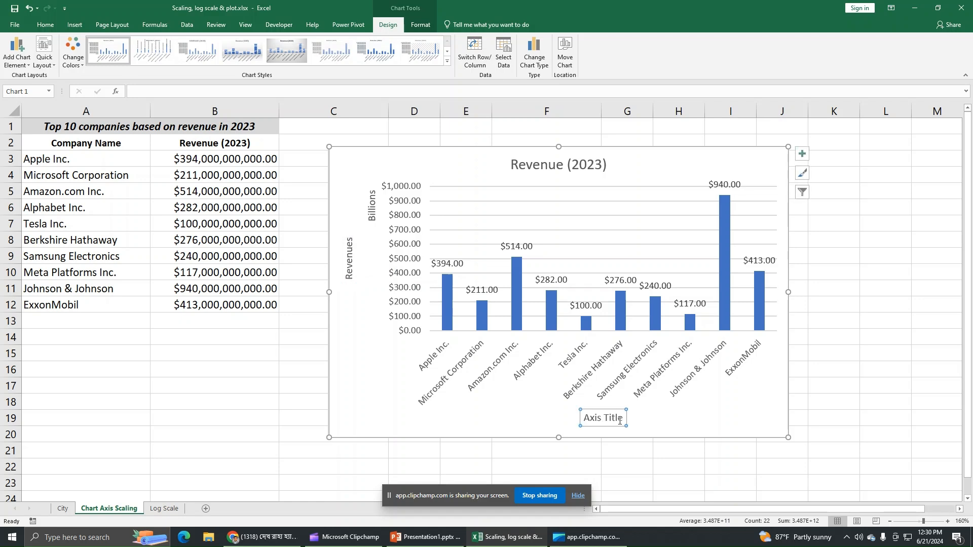
pyautogui.moveTo(621, 420); pyautogui.dragTo(587, 418)
pyautogui.press('BackSpace')
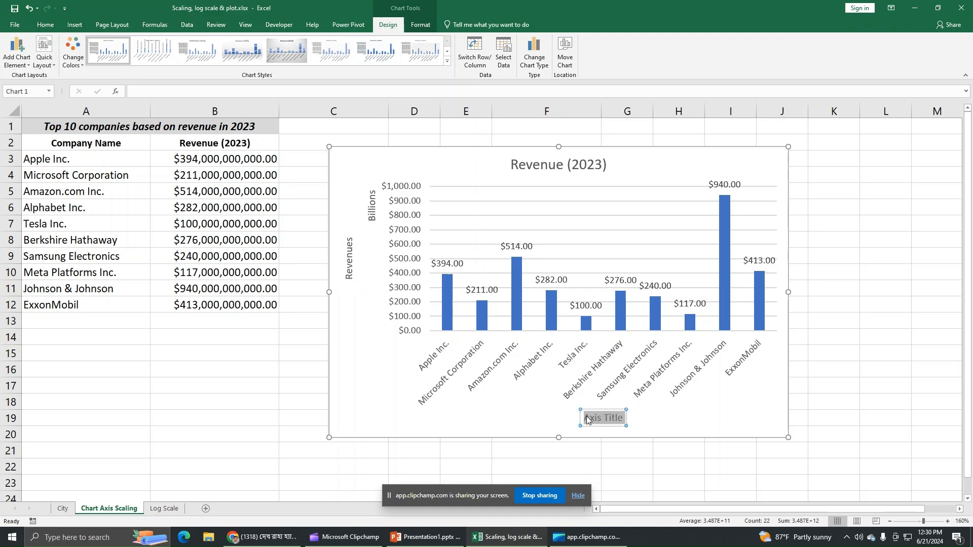
pyautogui.write('C')
pyautogui.press('BackSpace')
pyautogui.write('T')
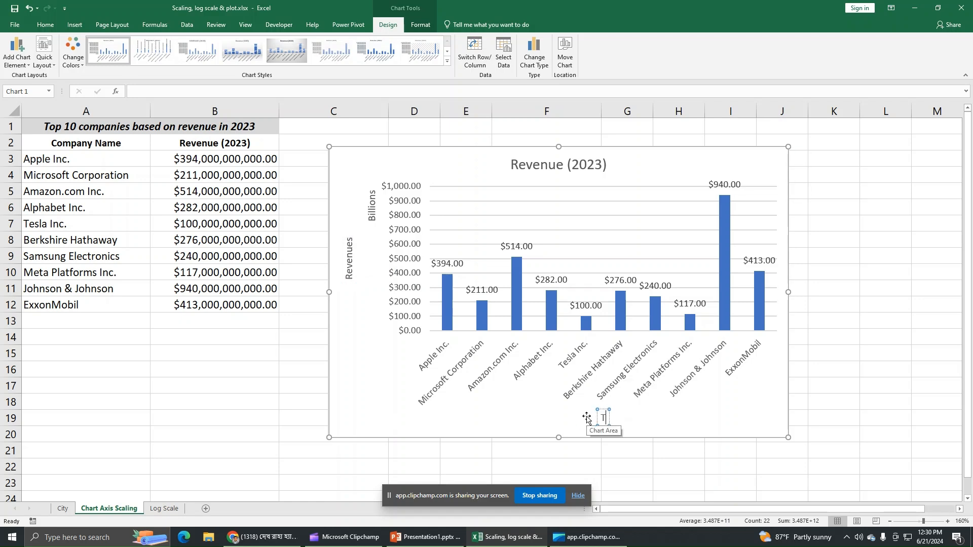
pyautogui.write('op 10')
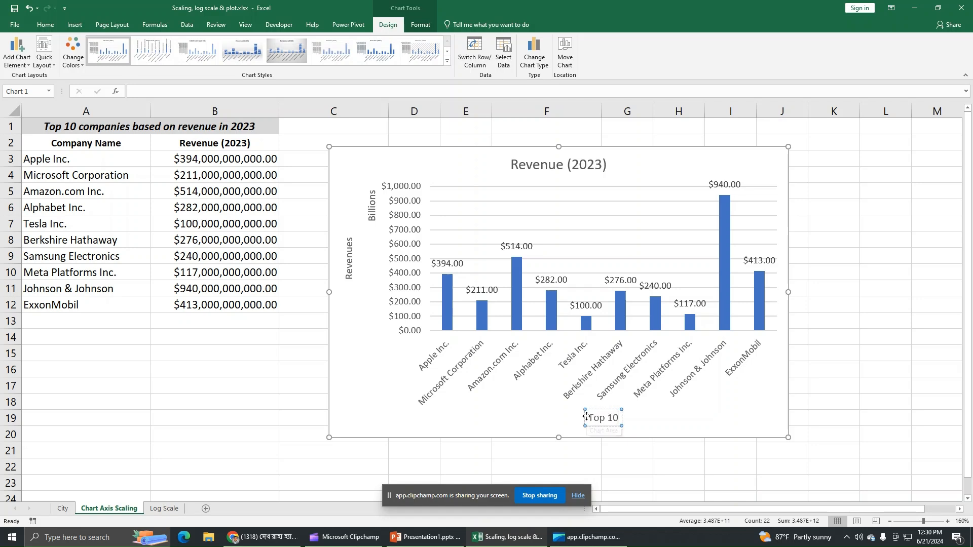
pyautogui.write(' Companies')
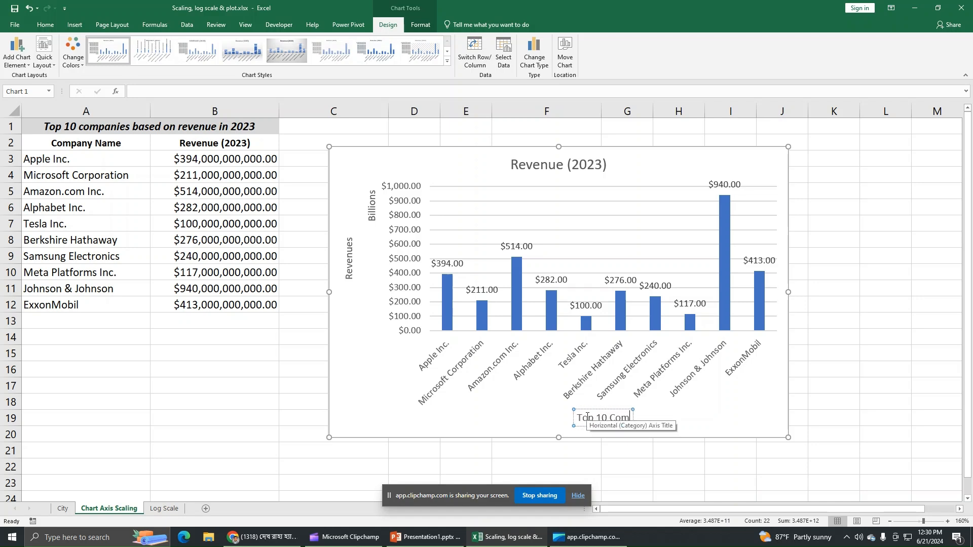